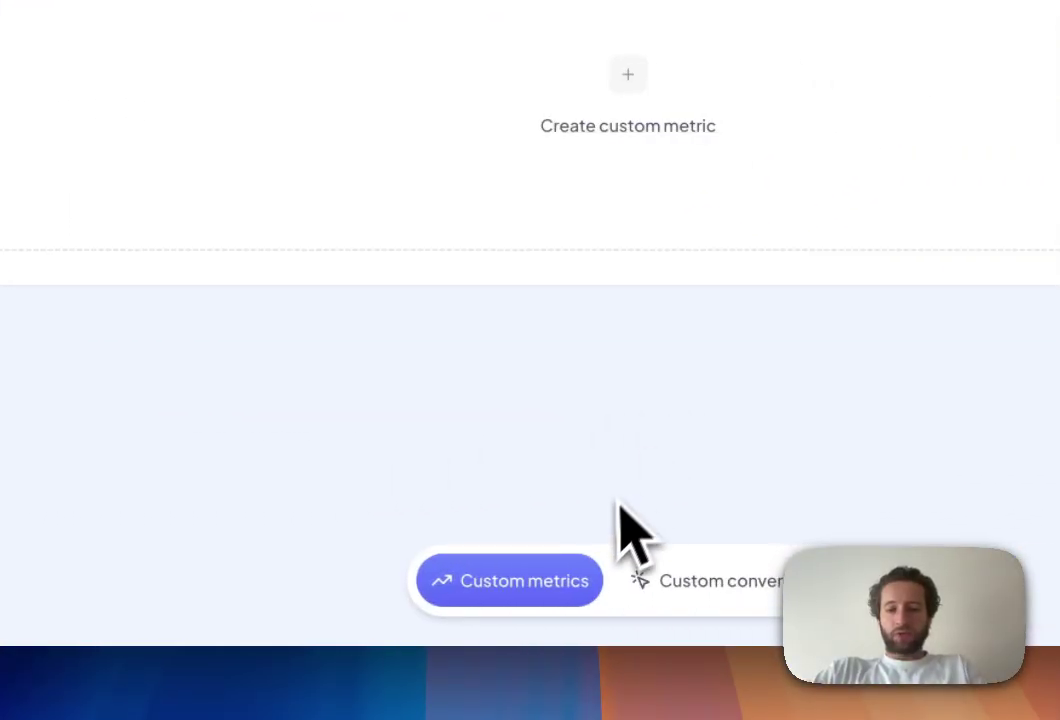
# Step: Look over the custom metrics and custom conversions views, ending on the custom conversions list
pyautogui.click(730, 580)
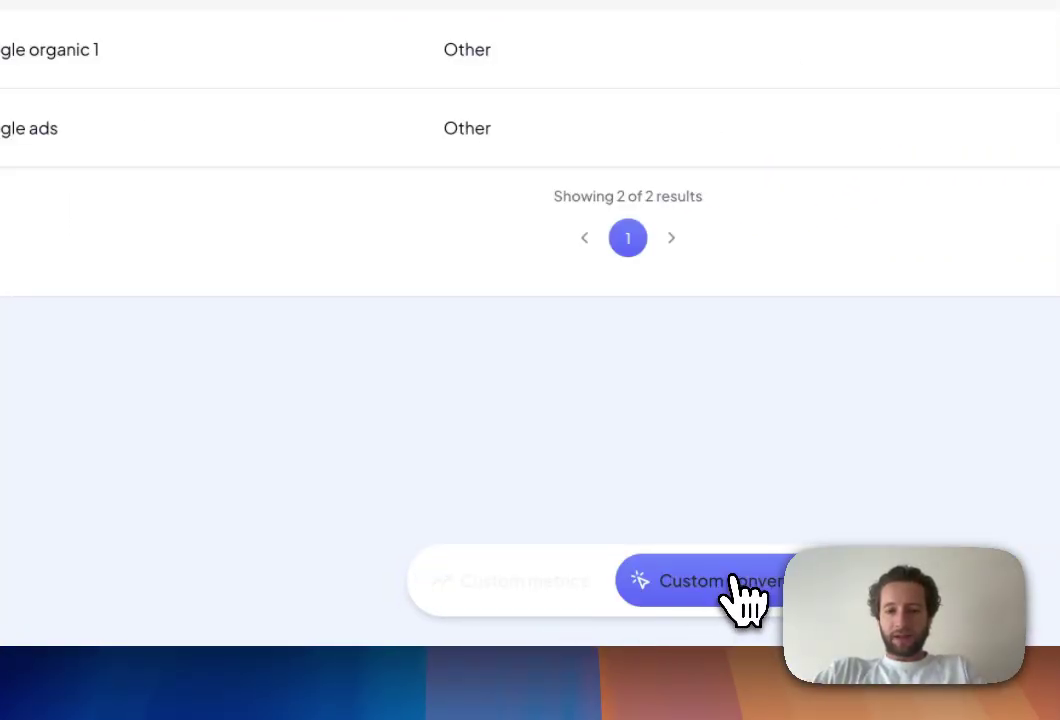
pyautogui.click(578, 586)
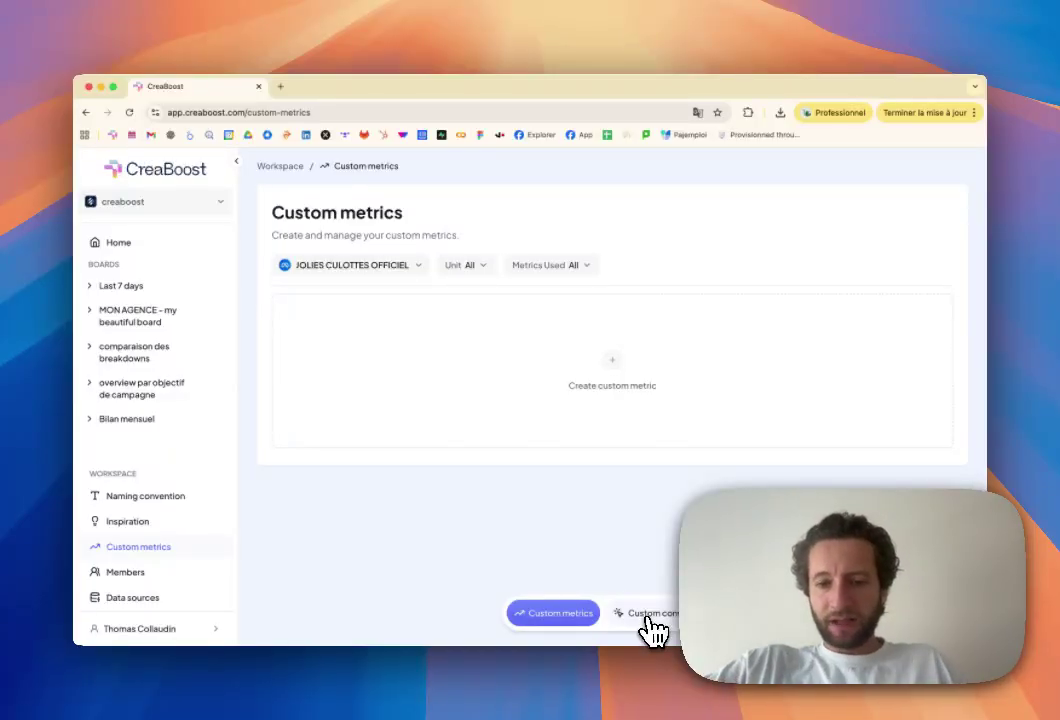
pyautogui.click(652, 628)
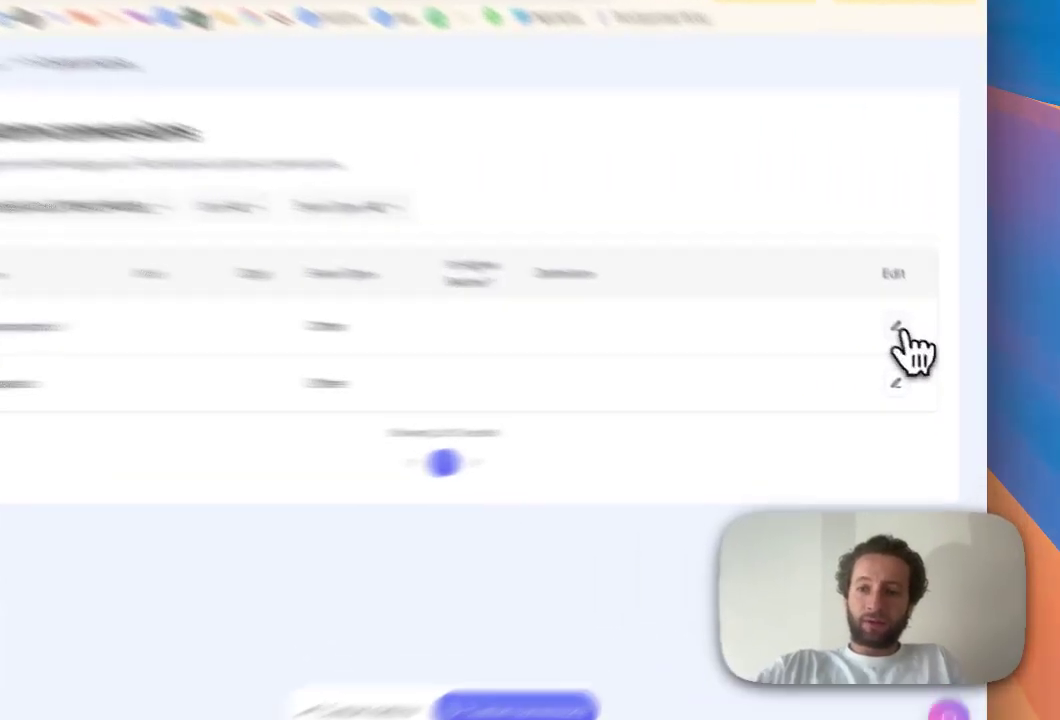
# Step: Open the "google organic 1" custom conversion for editing and try renaming it "Google Organic"
pyautogui.click(926, 350)
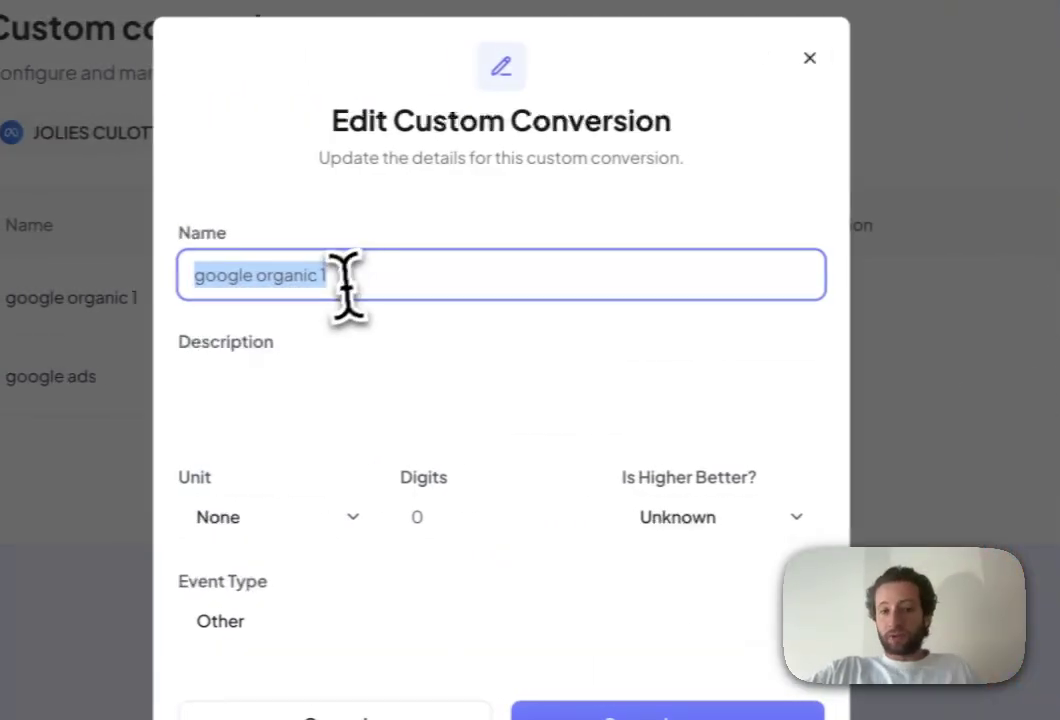
pyautogui.click(344, 280)
pyautogui.hotkey('ctrl', 'a')
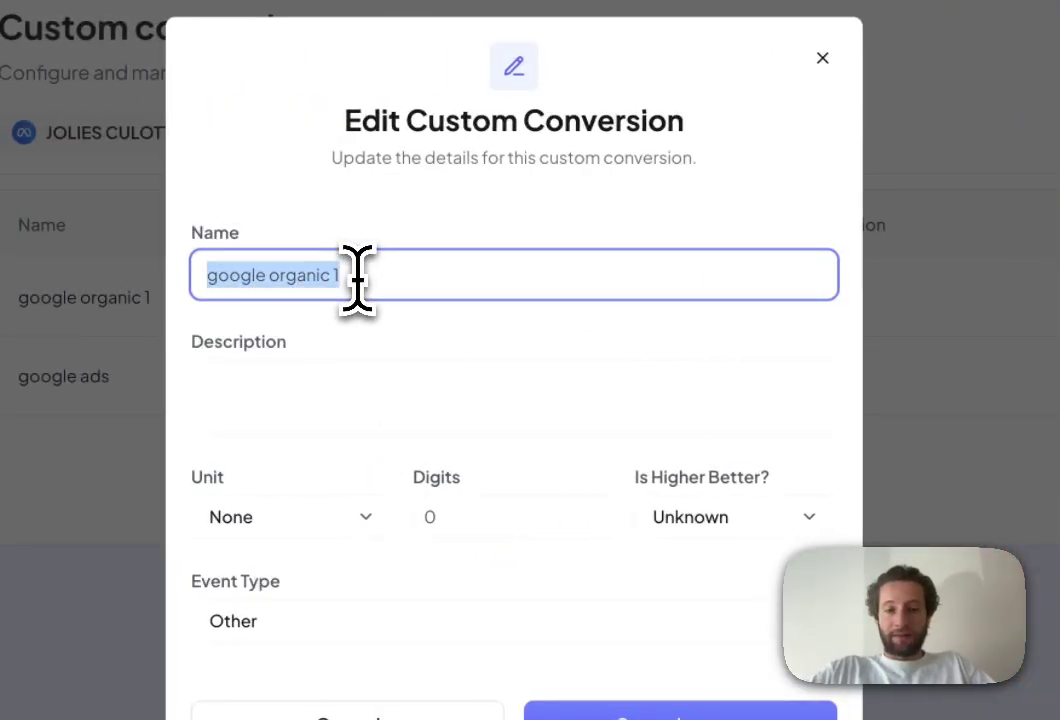
pyautogui.write('Google Organi')
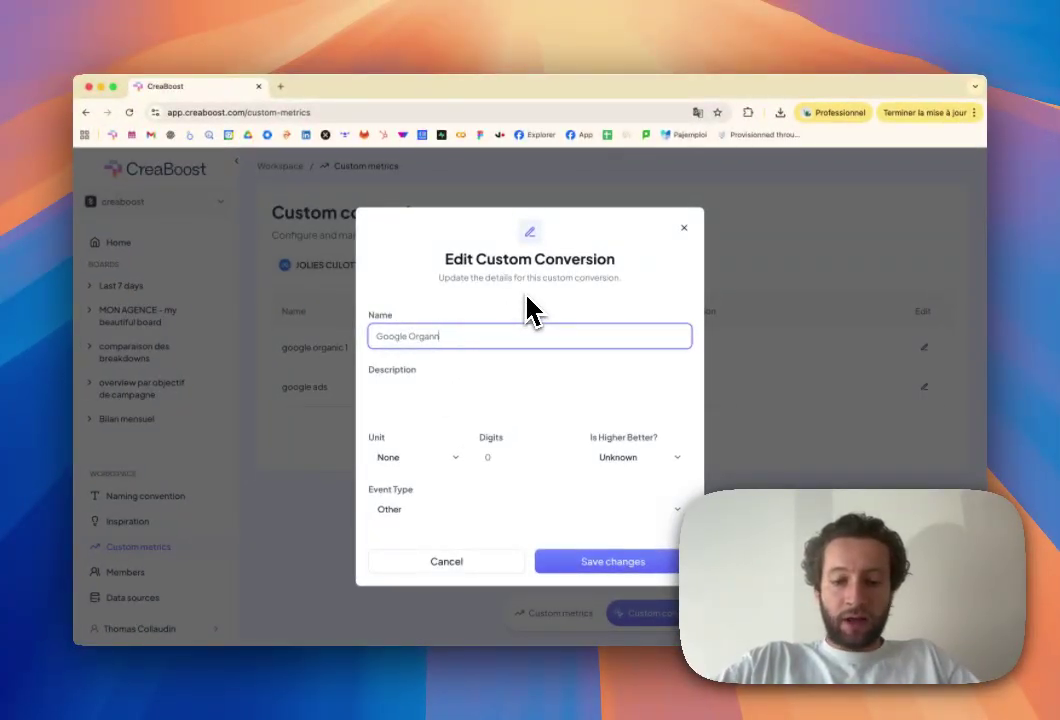
pyautogui.write('c')
pyautogui.click(449, 391)
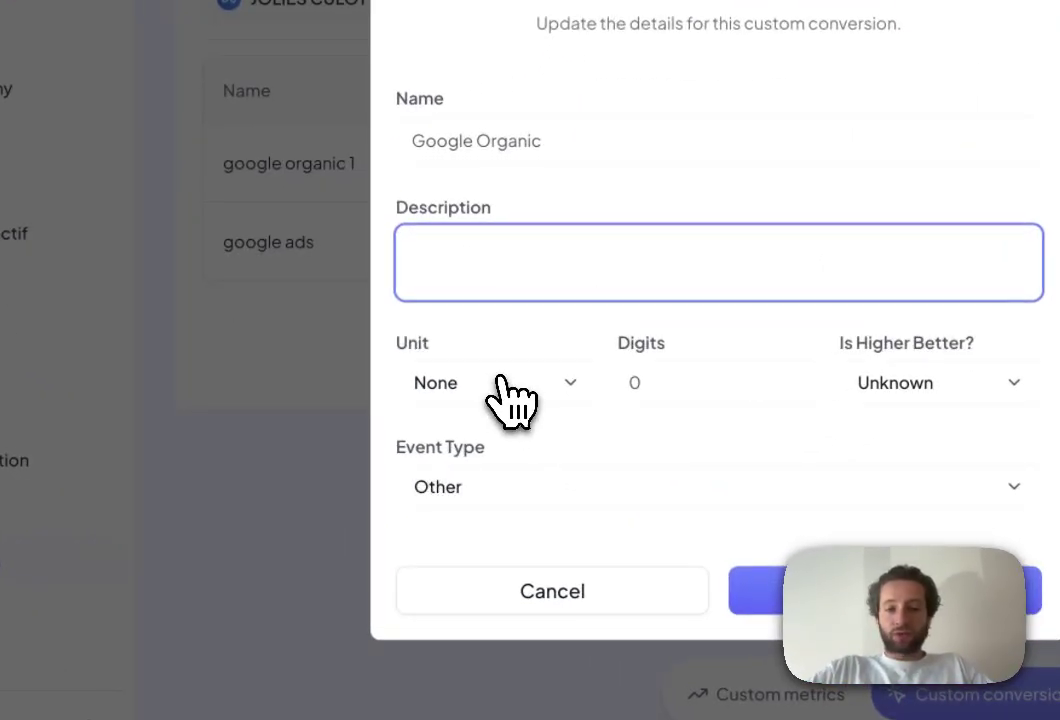
# Step: Examine the conversion's unit, digits and event type options, and close the editor without saving changes
pyautogui.click(421, 458)
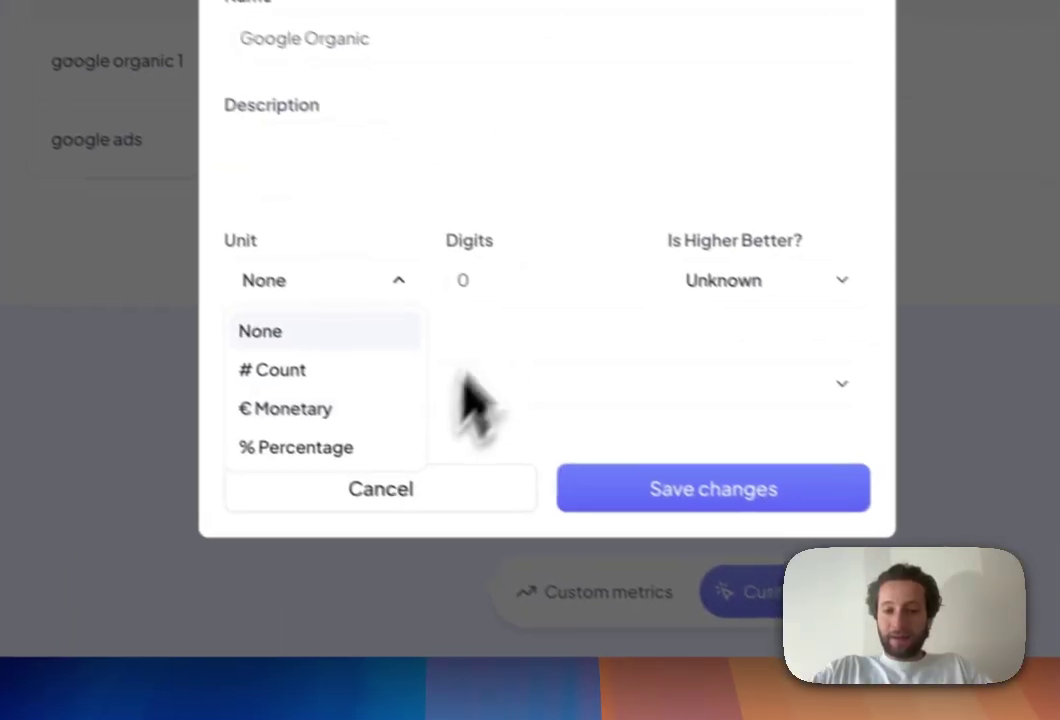
pyautogui.click(695, 388)
pyautogui.click(609, 264)
pyautogui.click(609, 264)
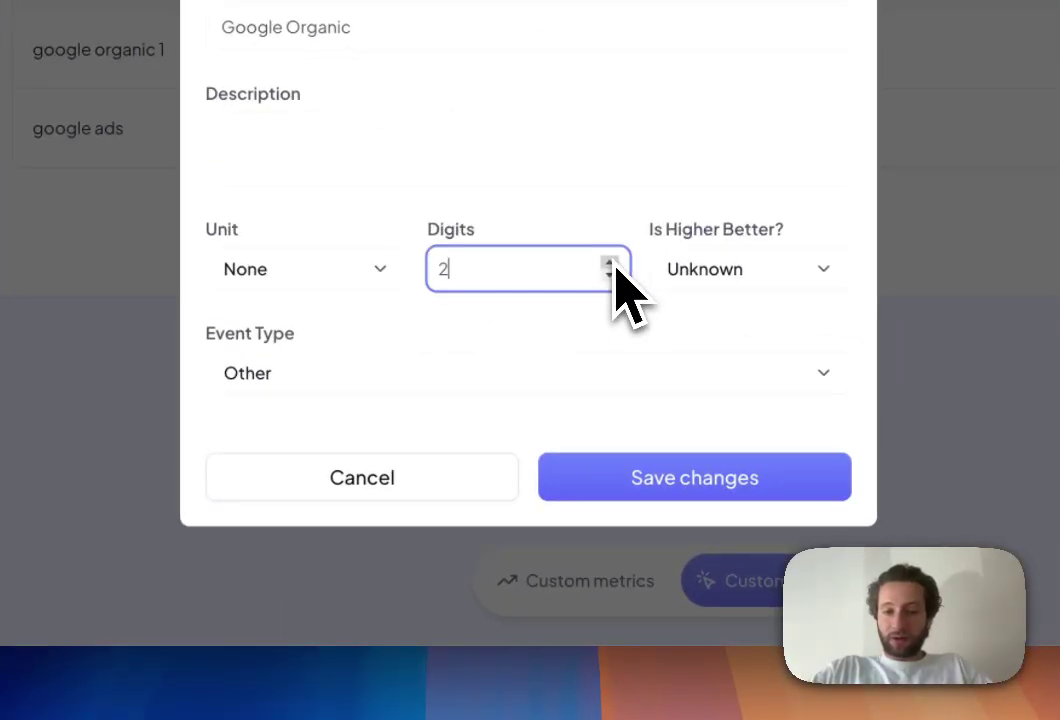
pyautogui.click(611, 280)
pyautogui.click(611, 280)
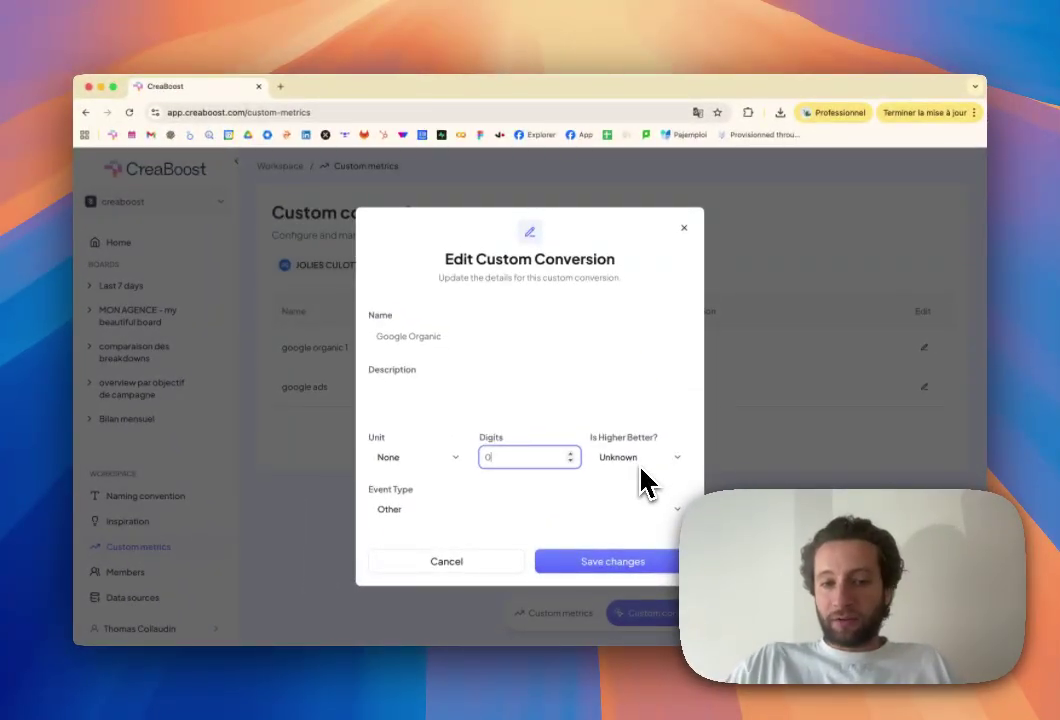
pyautogui.click(531, 500)
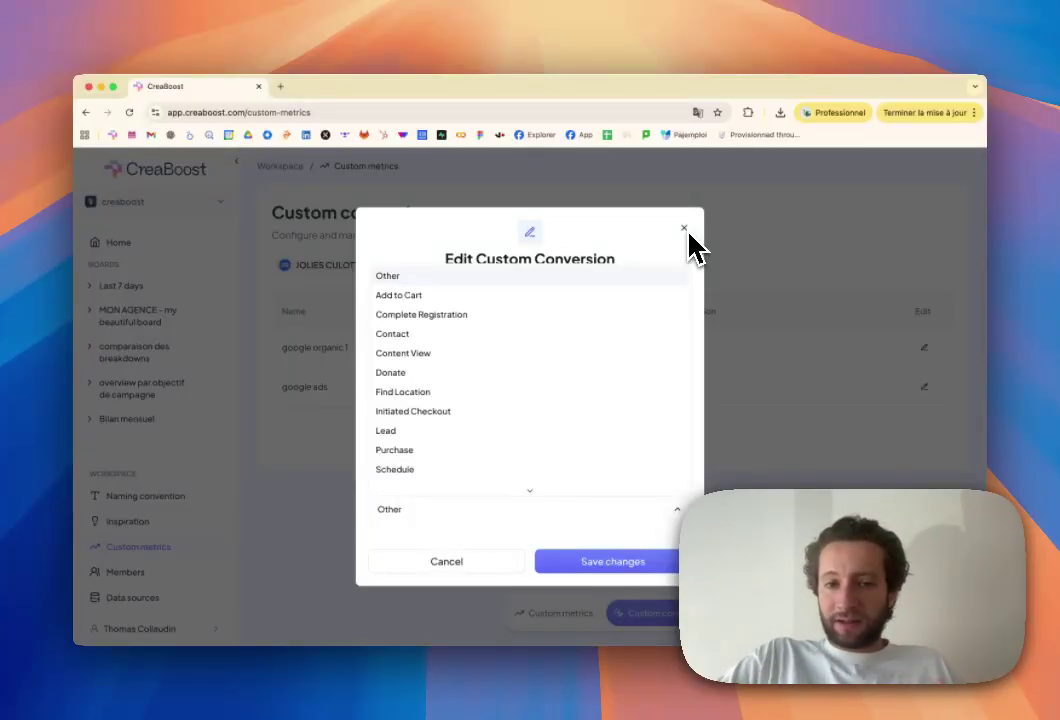
pyautogui.click(687, 231)
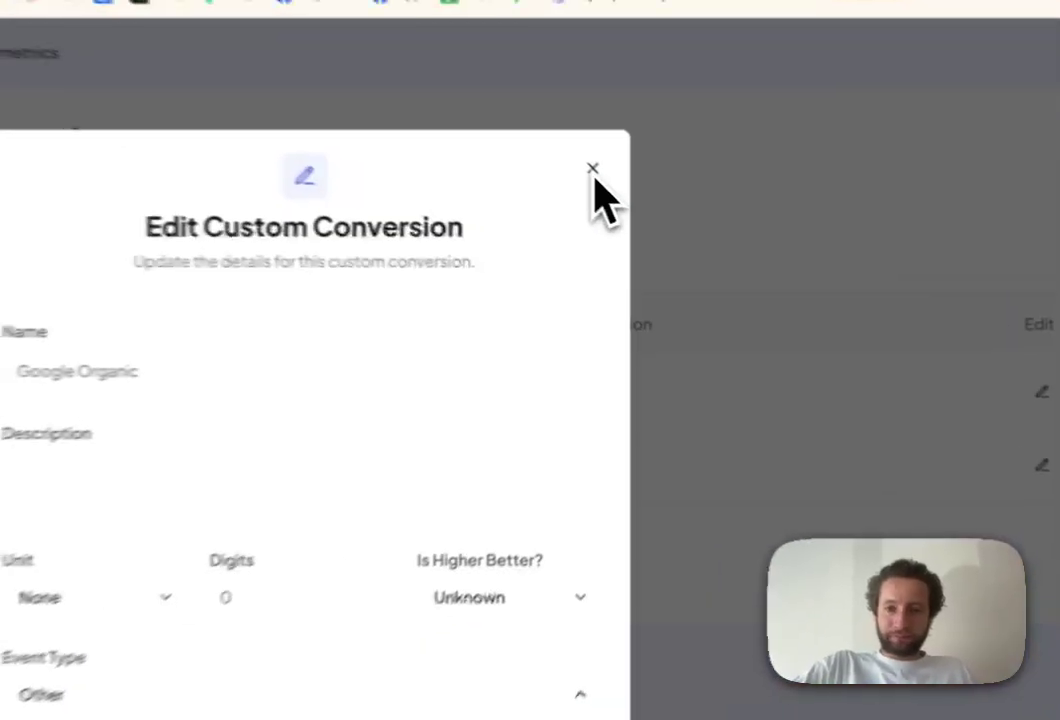
pyautogui.click(592, 168)
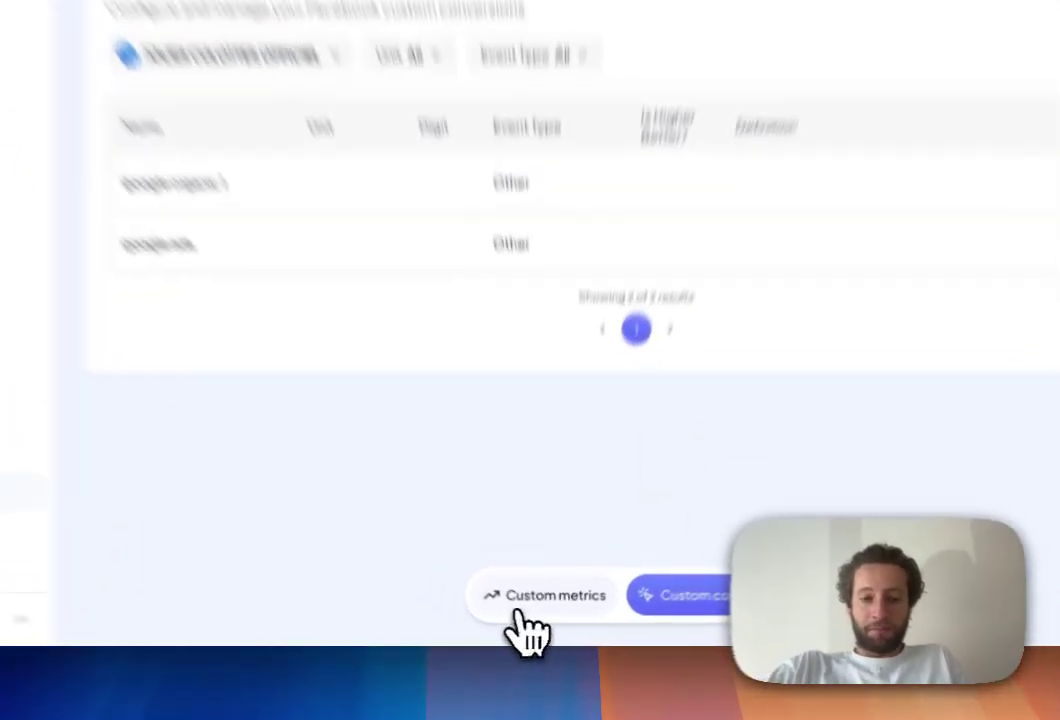
# Step: Compare the custom metrics view with the custom conversions view, ending on custom metrics
pyautogui.click(522, 605)
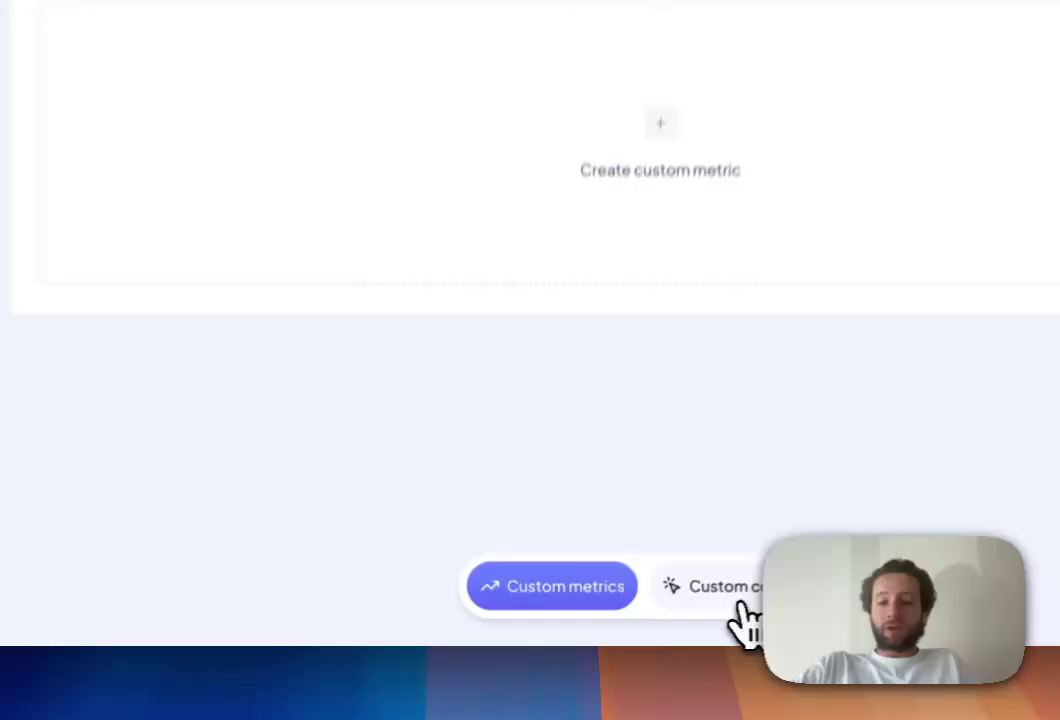
pyautogui.click(735, 596)
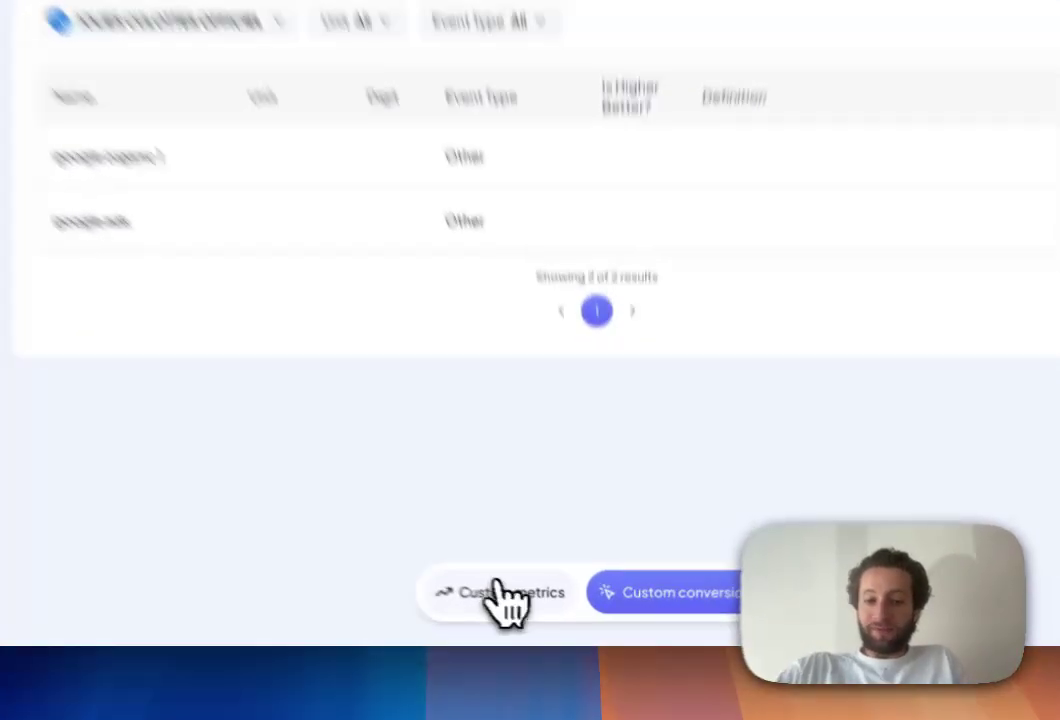
pyautogui.click(551, 613)
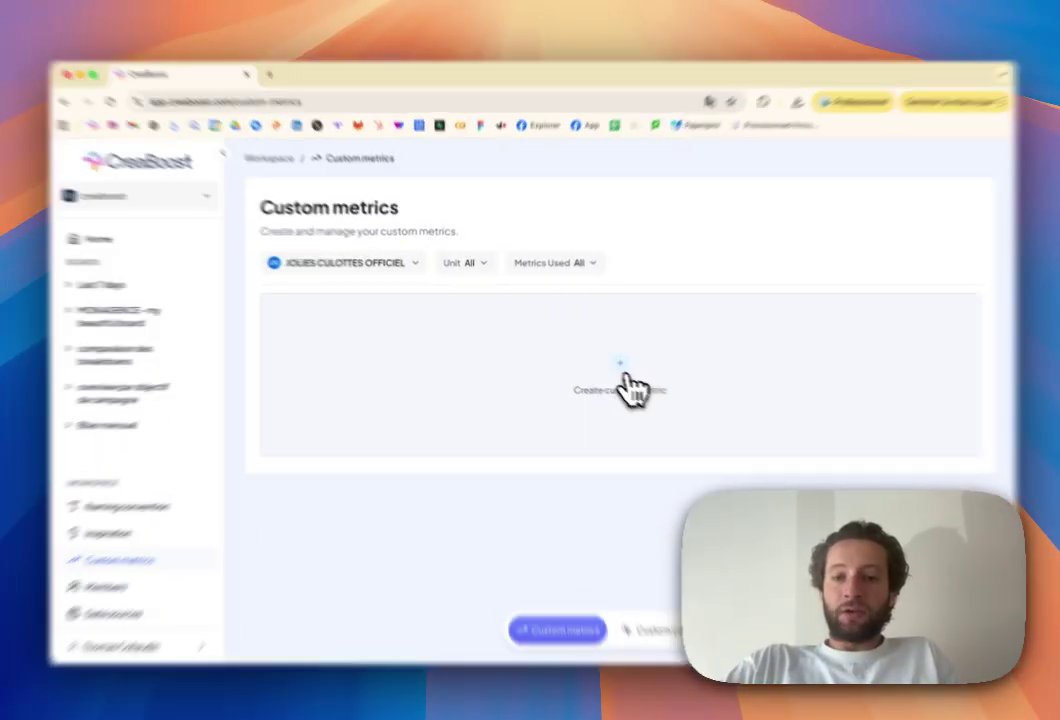
# Step: Start a custom metric for the JOLIES CULOTTES OFFICIEL account and name it "Cost per Google Organic"
pyautogui.click(617, 386)
pyautogui.click(463, 301)
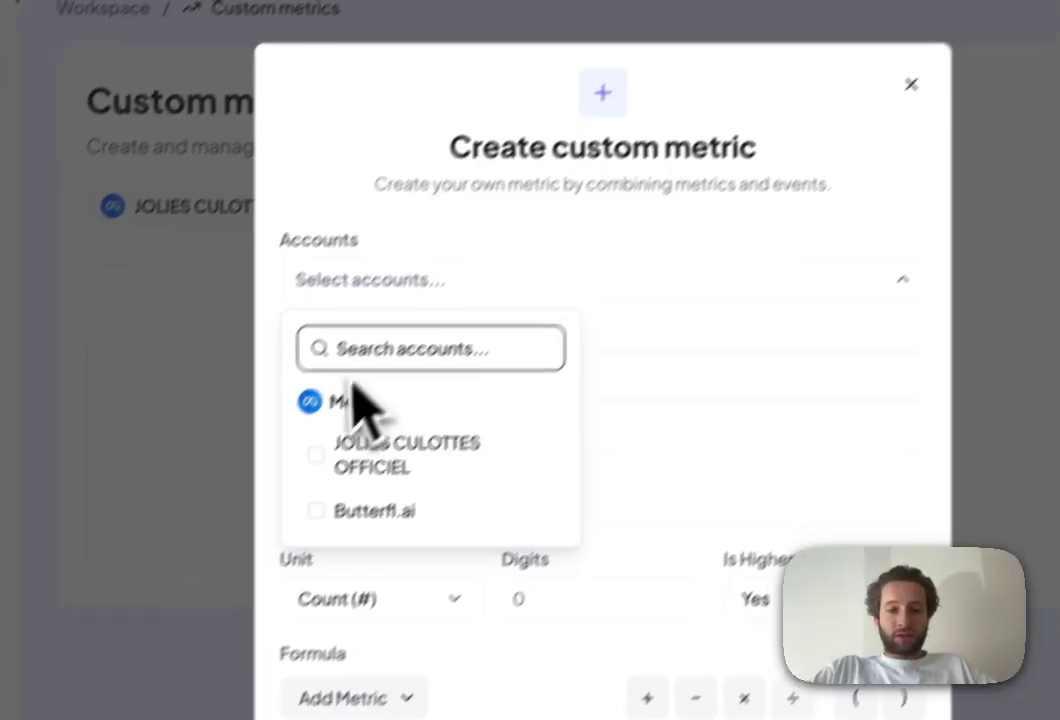
pyautogui.click(295, 472)
pyautogui.click(555, 388)
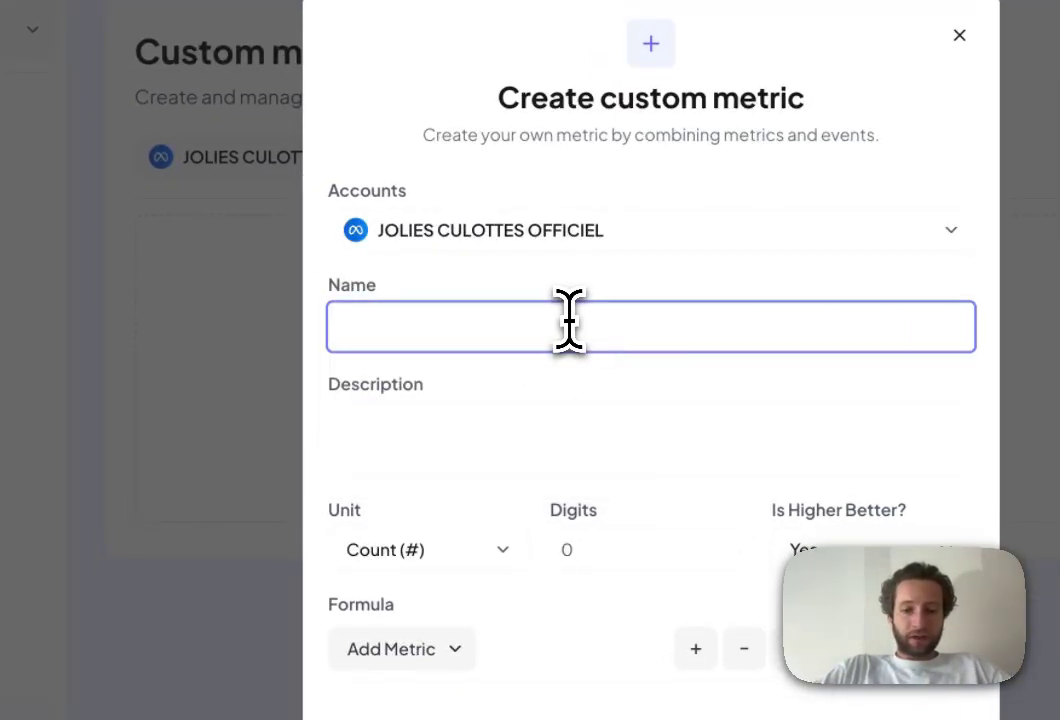
pyautogui.write('Co')
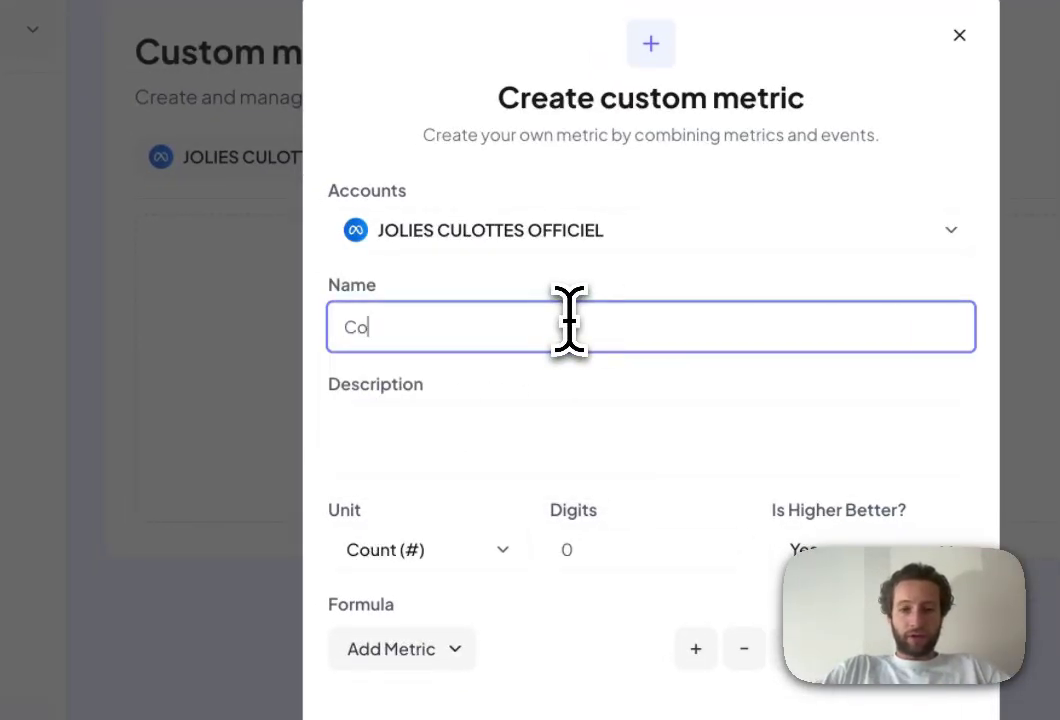
pyautogui.write('st')
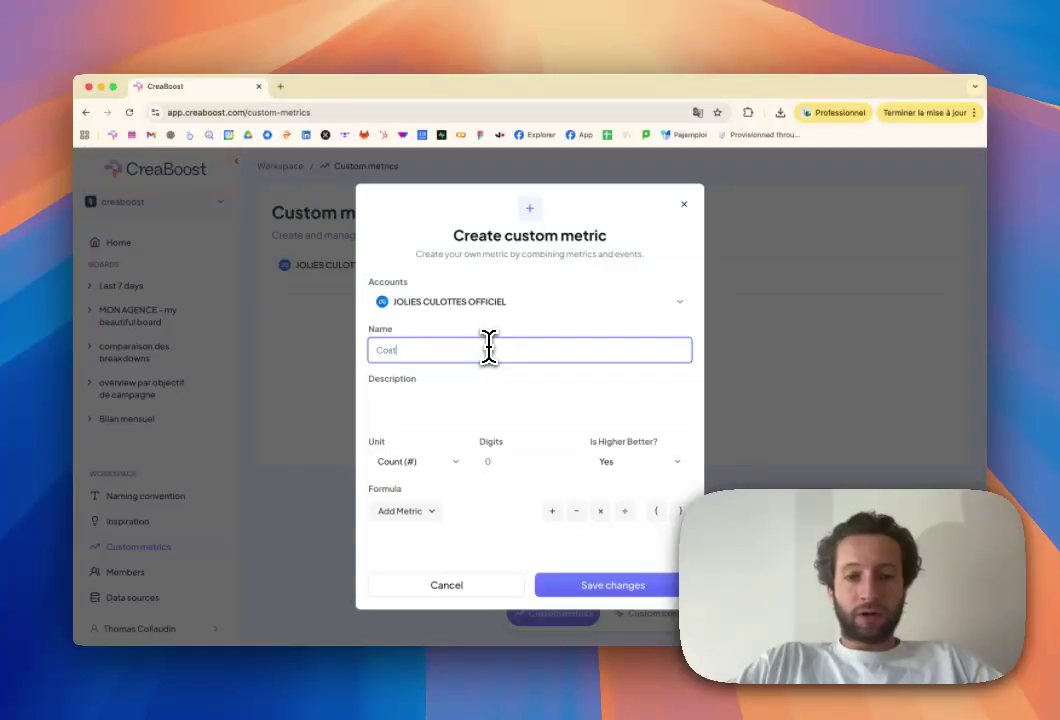
pyautogui.write(' per Google Organic')
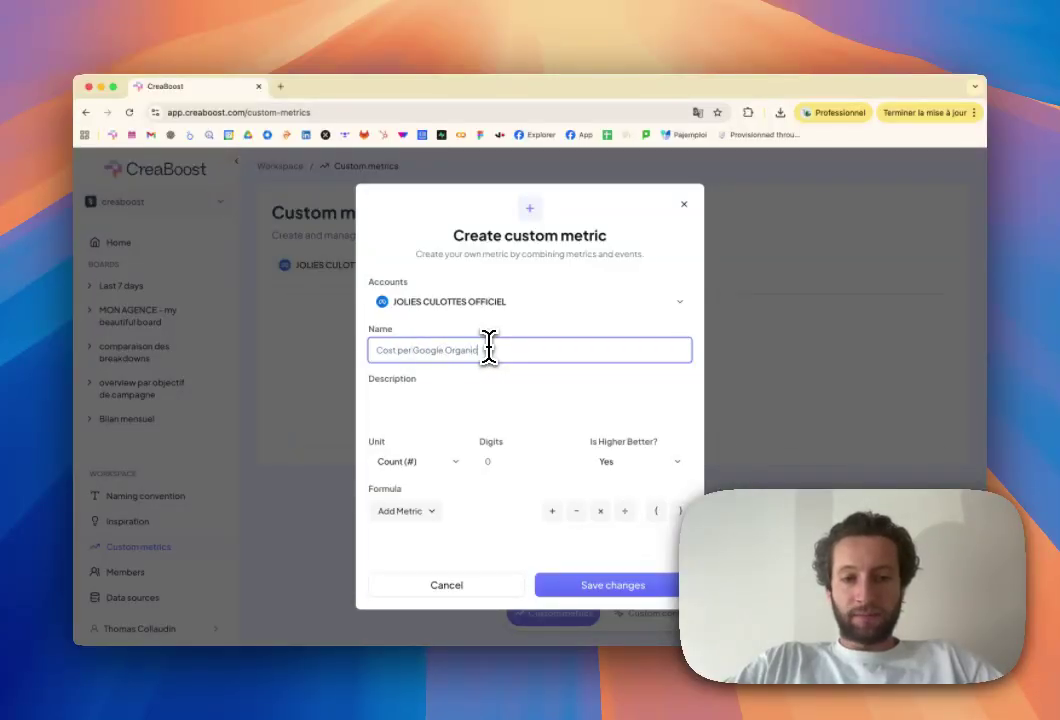
# Step: Set the metric's unit to Monetary (€) with 2 digits, and mark higher values as not better
pyautogui.click(428, 465)
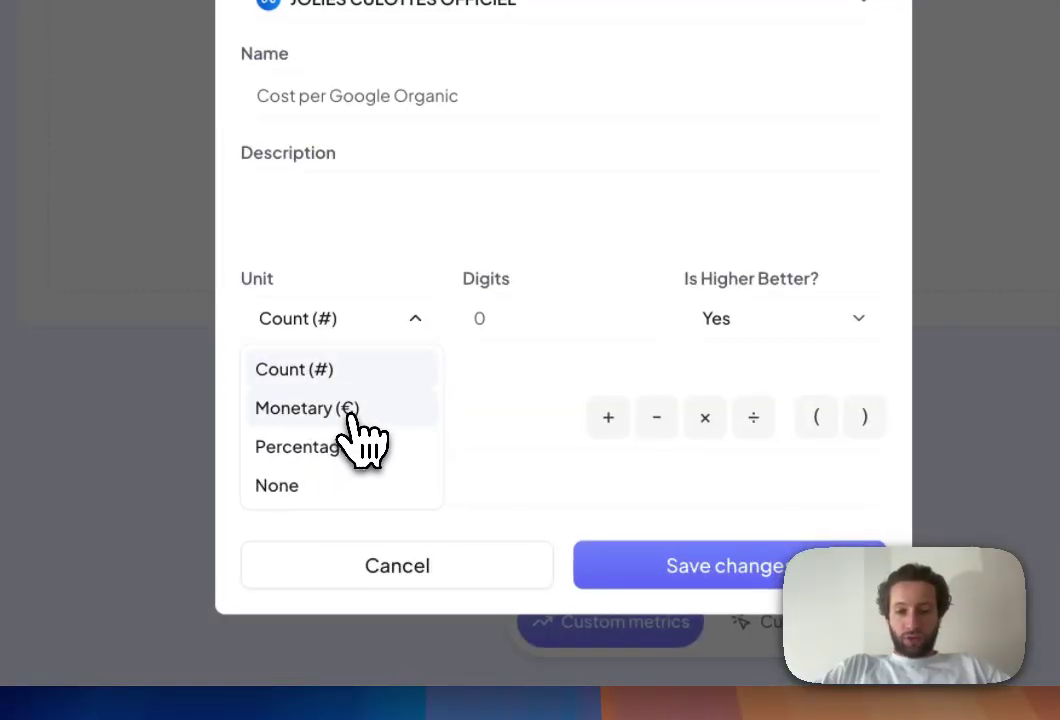
pyautogui.click(350, 410)
pyautogui.click(645, 313)
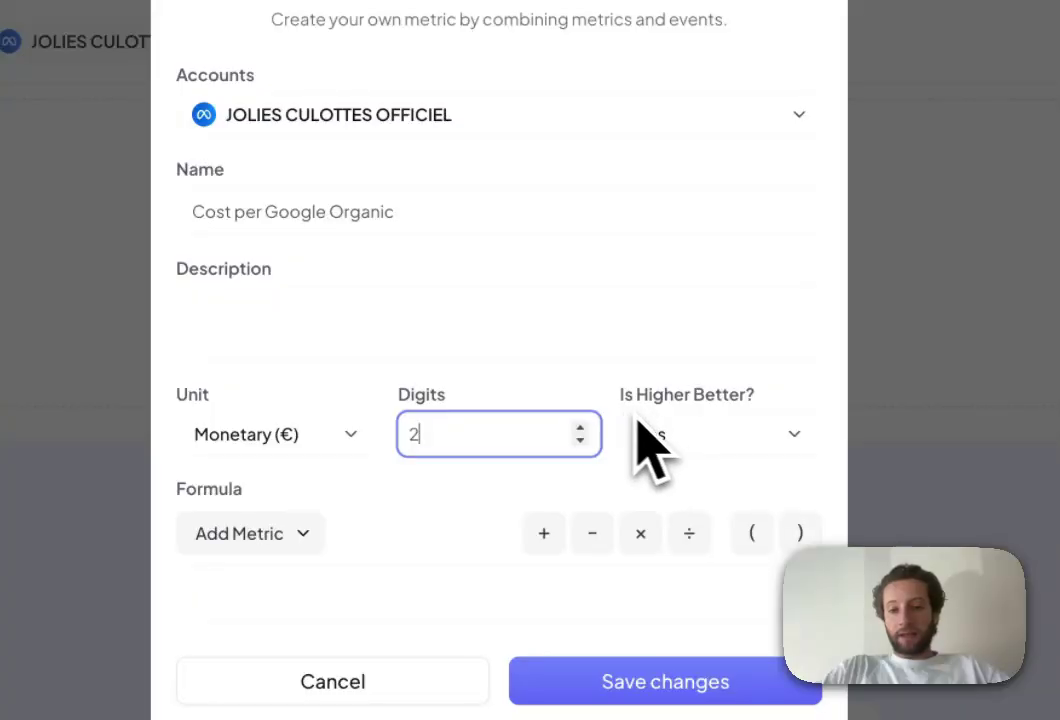
pyautogui.click(738, 434)
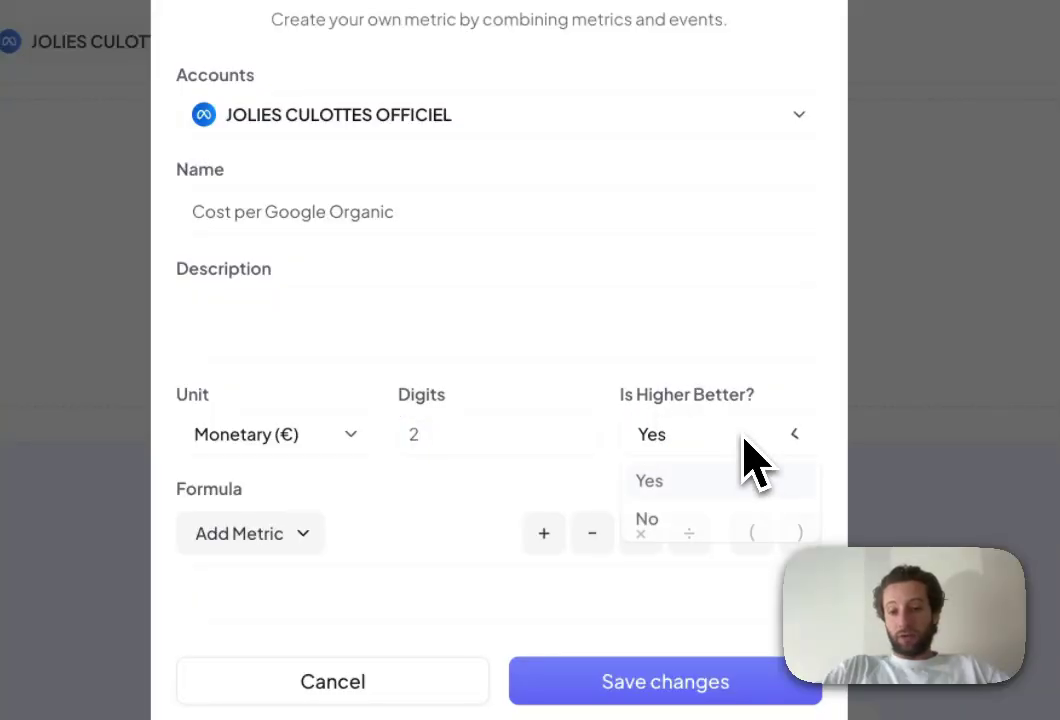
pyautogui.click(679, 526)
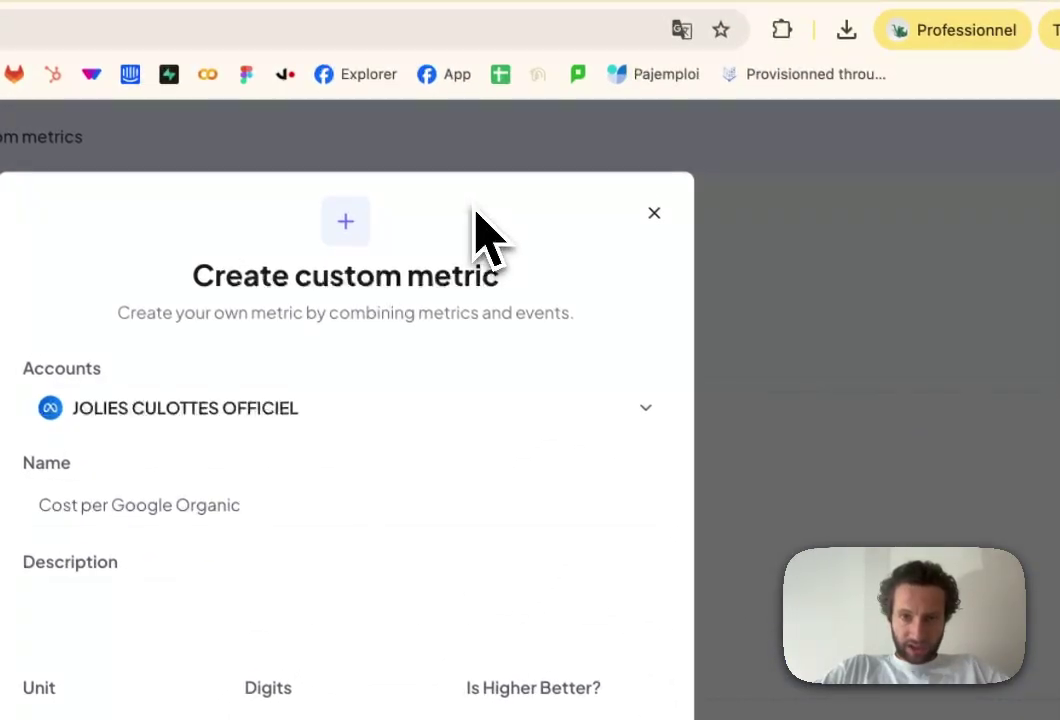
pyautogui.moveTo(474, 208); pyautogui.dragTo(632, 208)
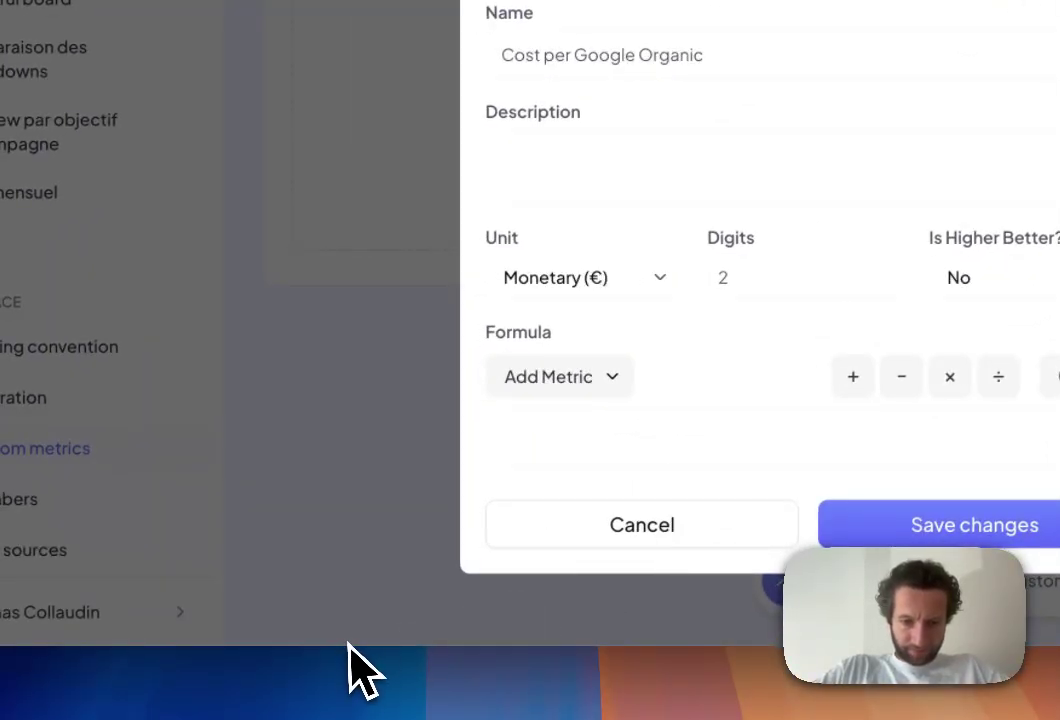
# Step: Build the metric's formula as Spend / Google organic 1 and save the custom metric
pyautogui.click(622, 414)
pyautogui.write('s')
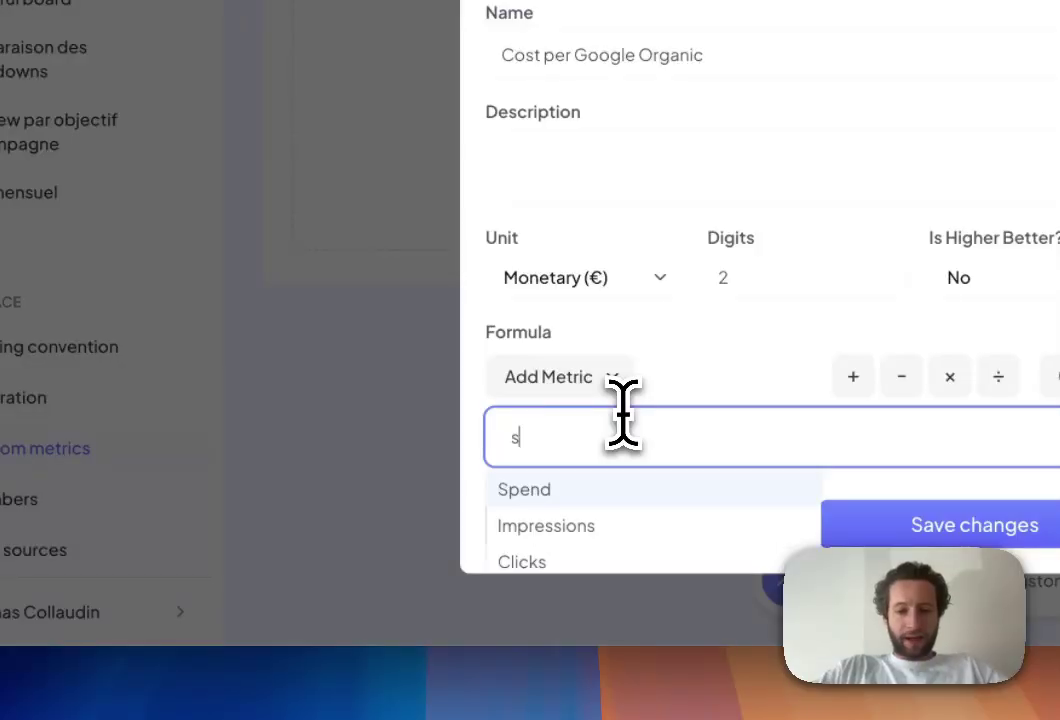
pyautogui.write('p')
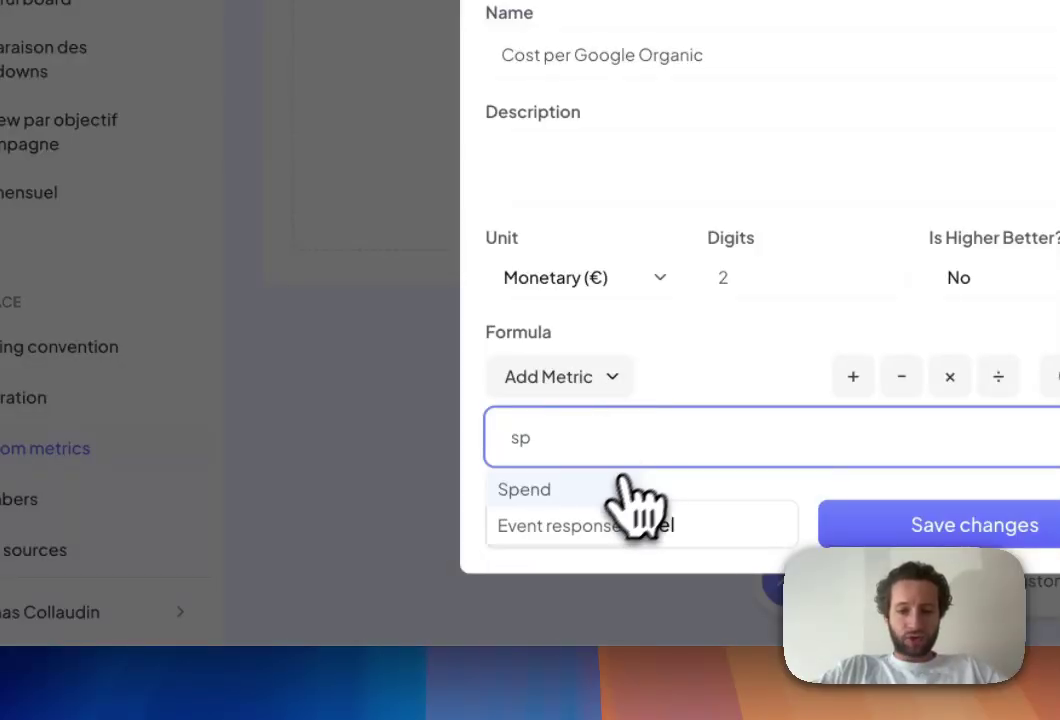
pyautogui.click(556, 492)
pyautogui.click(622, 440)
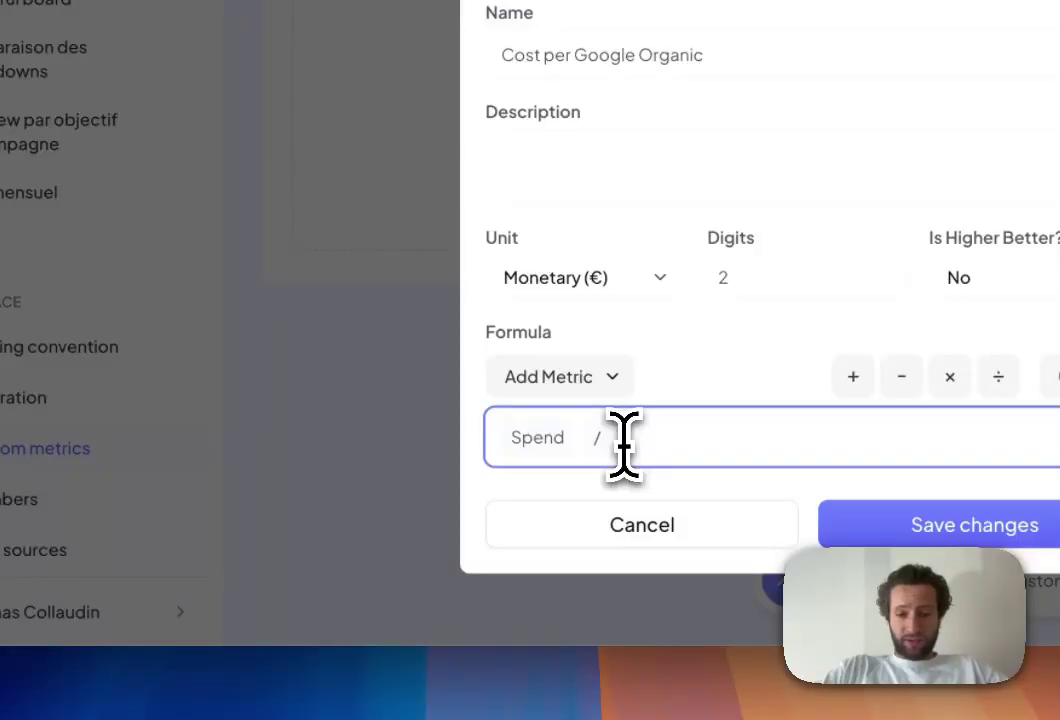
pyautogui.write('goog')
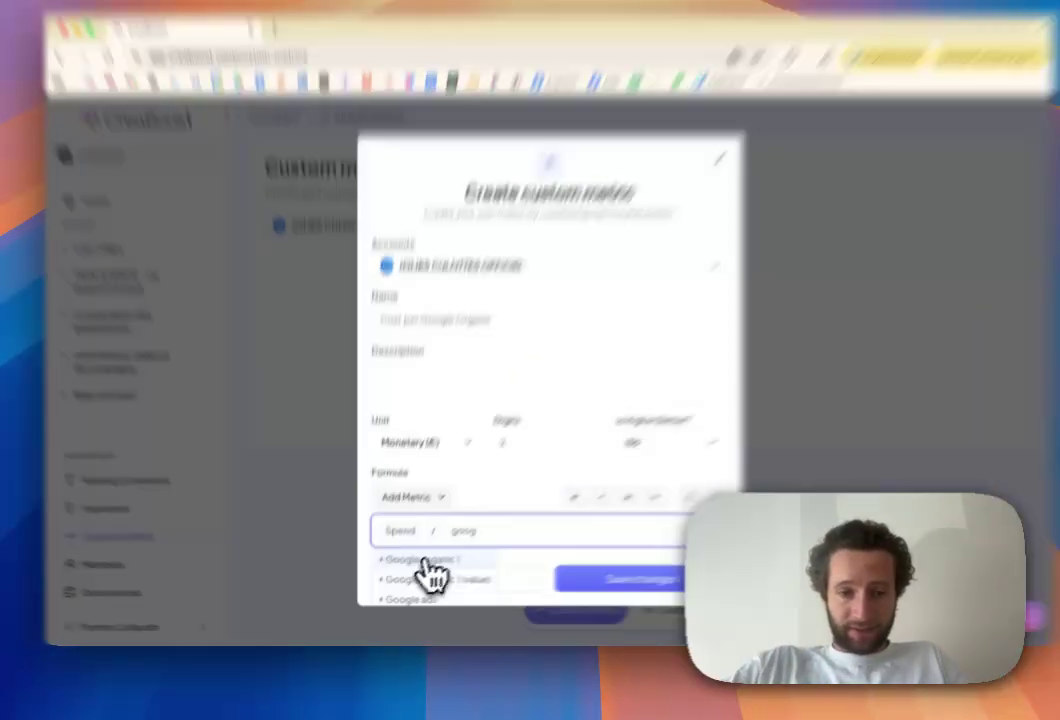
pyautogui.click(432, 567)
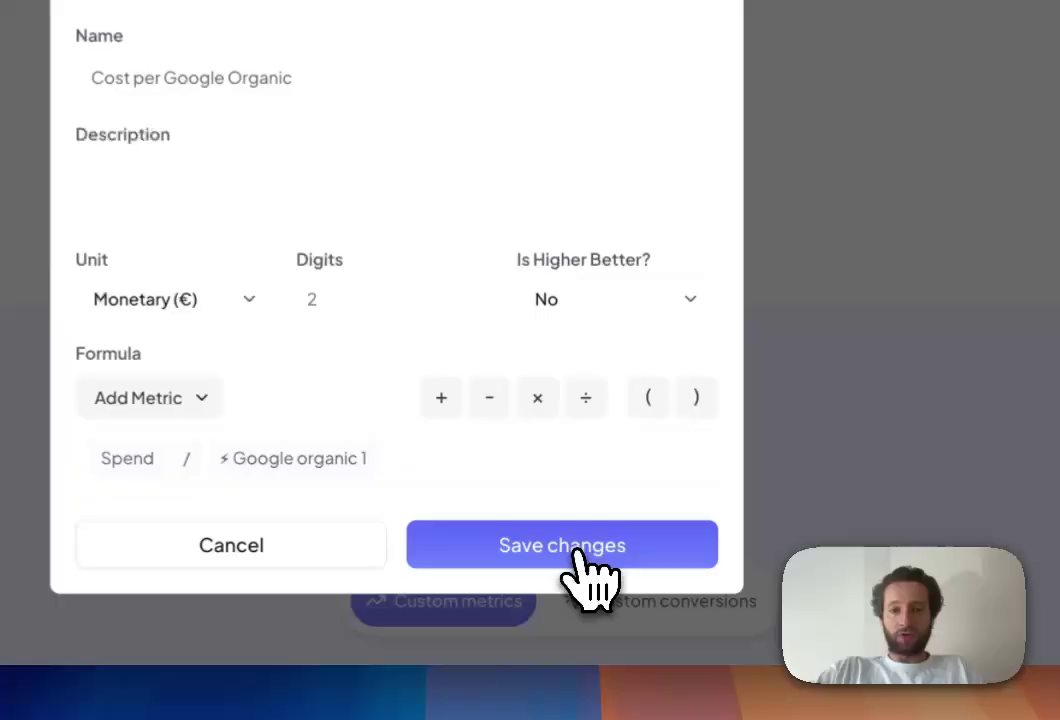
pyautogui.click(627, 593)
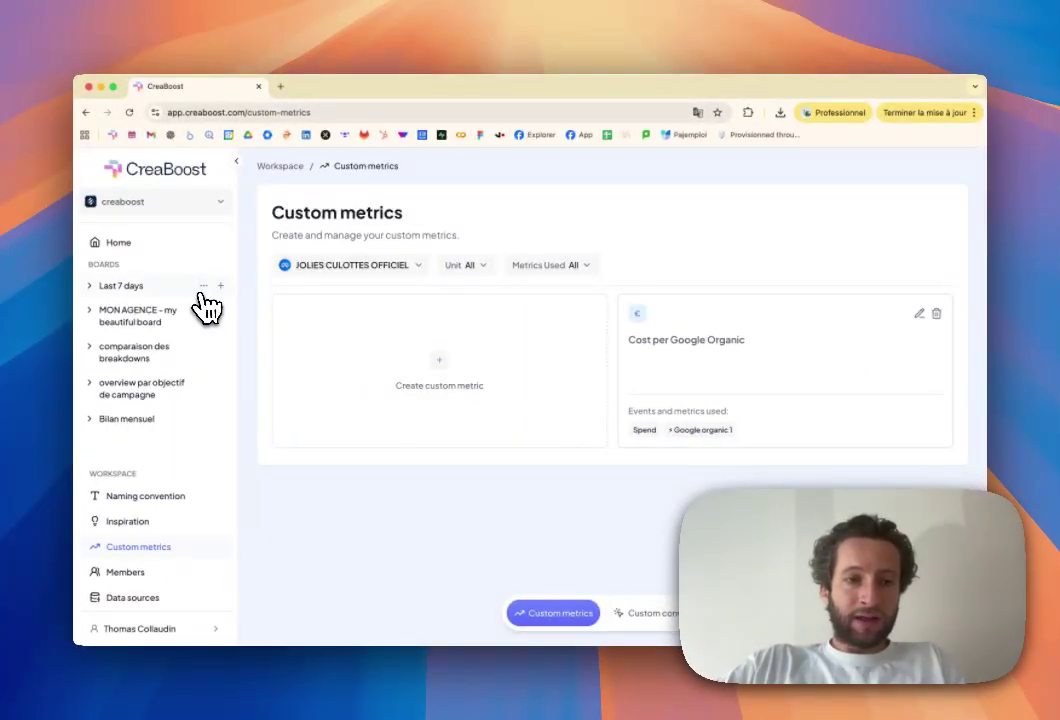
# Step: Create a Metrics overview report named "Test custom metrics" in the Last 7 days board
pyautogui.click(220, 286)
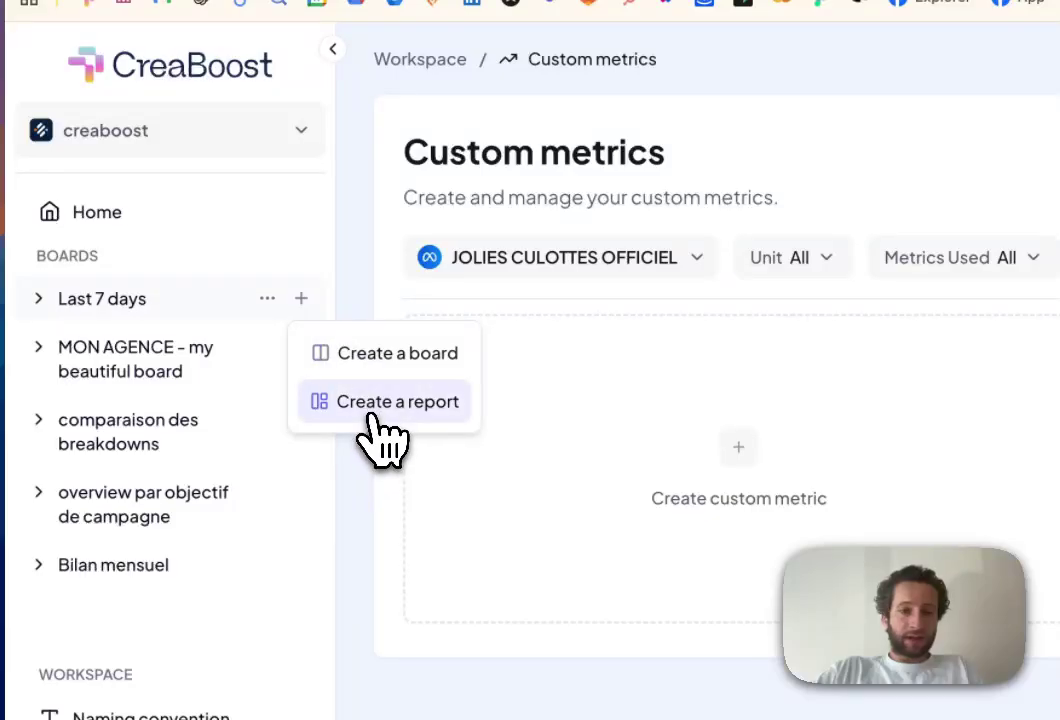
pyautogui.click(374, 410)
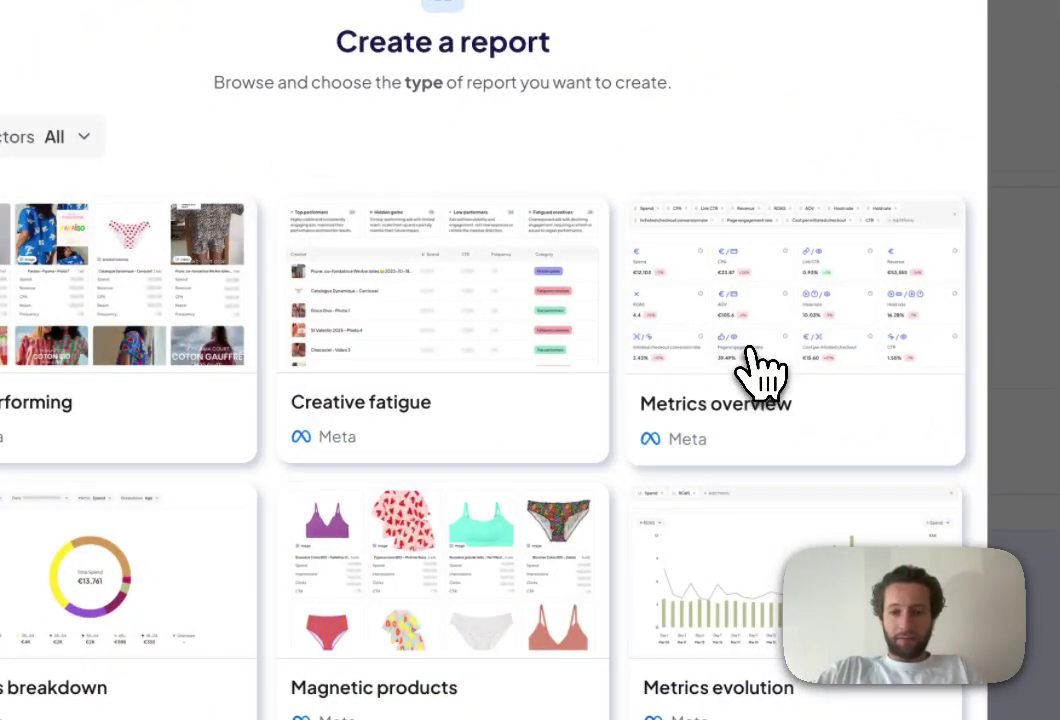
pyautogui.click(760, 372)
pyautogui.write('T')
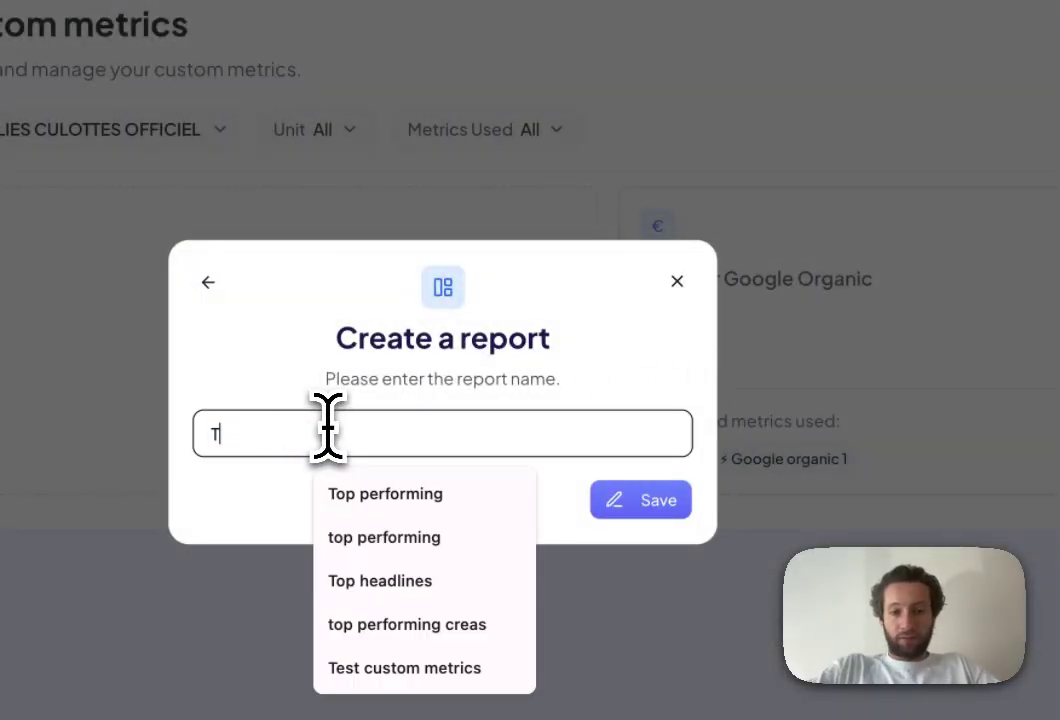
pyautogui.write('est custom metrics')
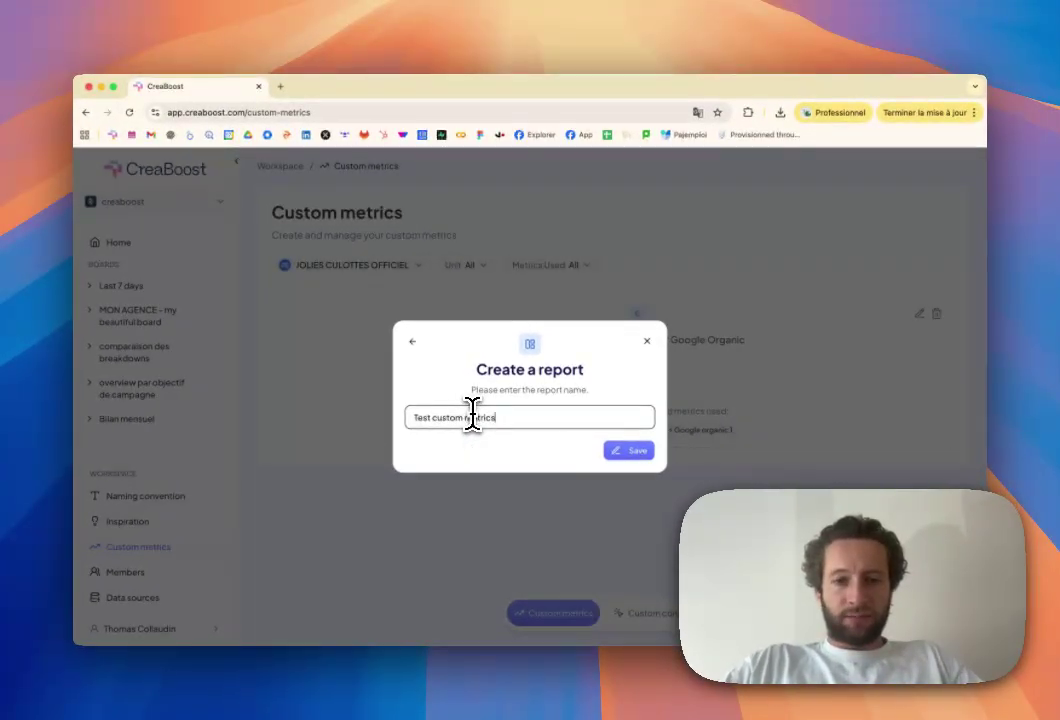
pyautogui.press('Return')
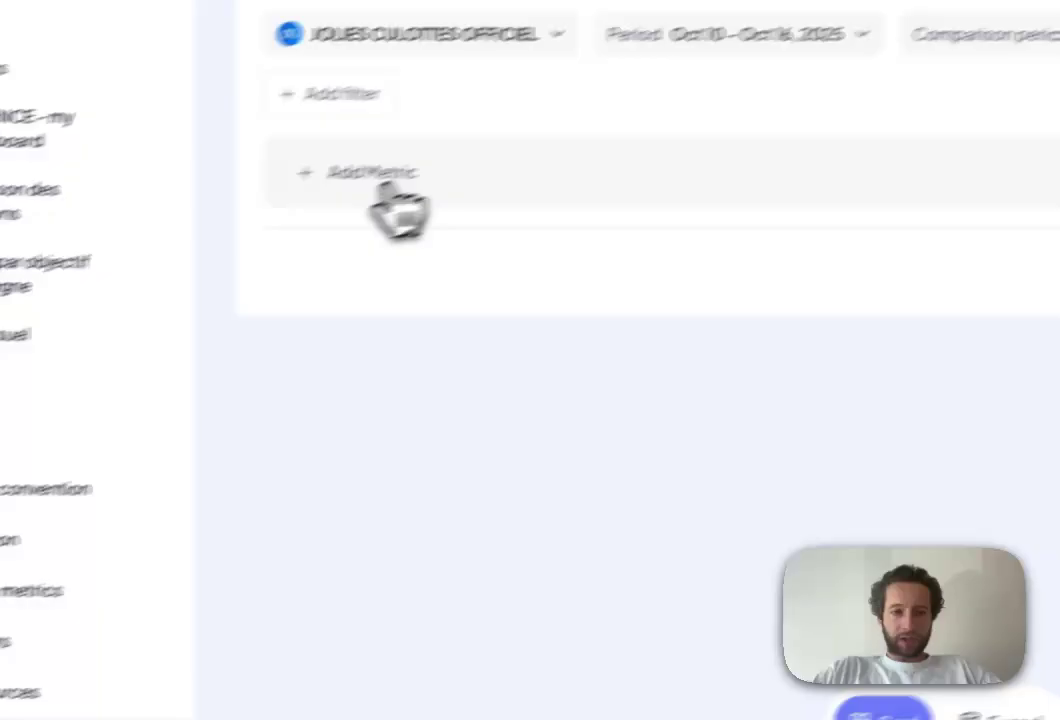
# Step: Add the custom metric Cost per Google Organic to the report
pyautogui.click(375, 175)
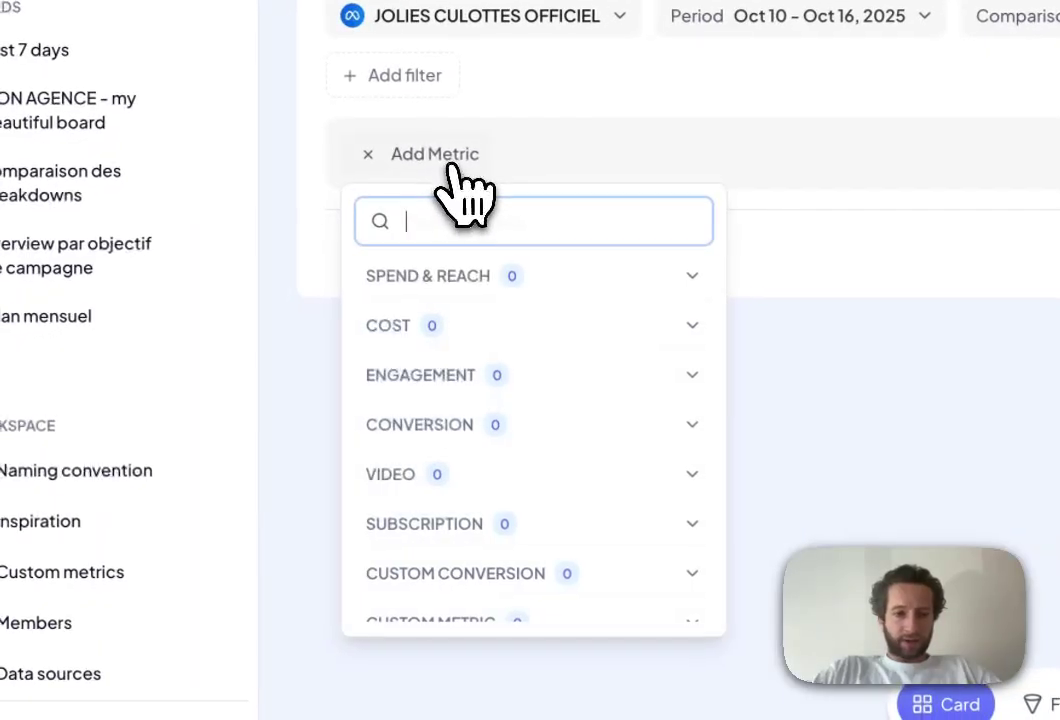
pyautogui.scroll(-1, 520, 485)
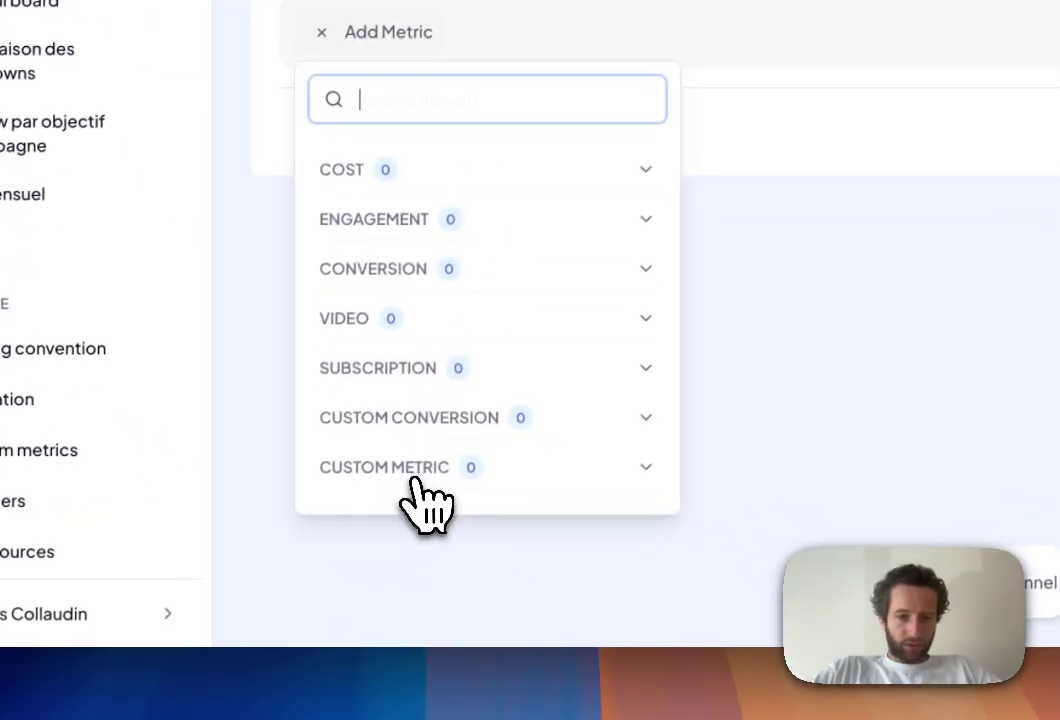
pyautogui.click(413, 478)
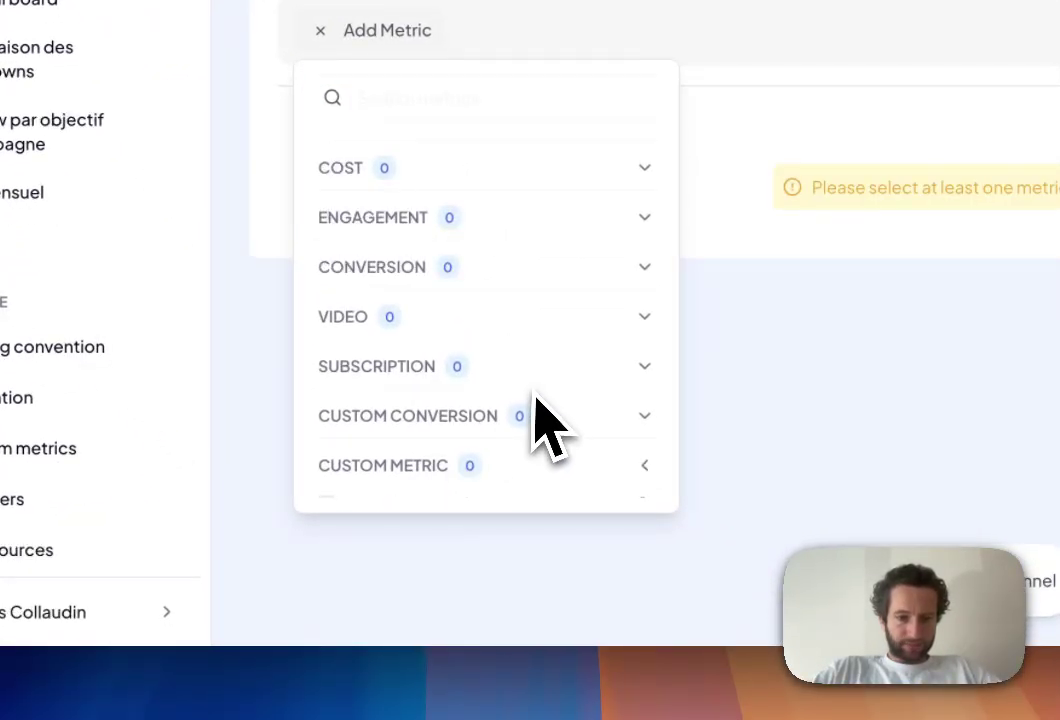
pyautogui.scroll(-1, 505, 410)
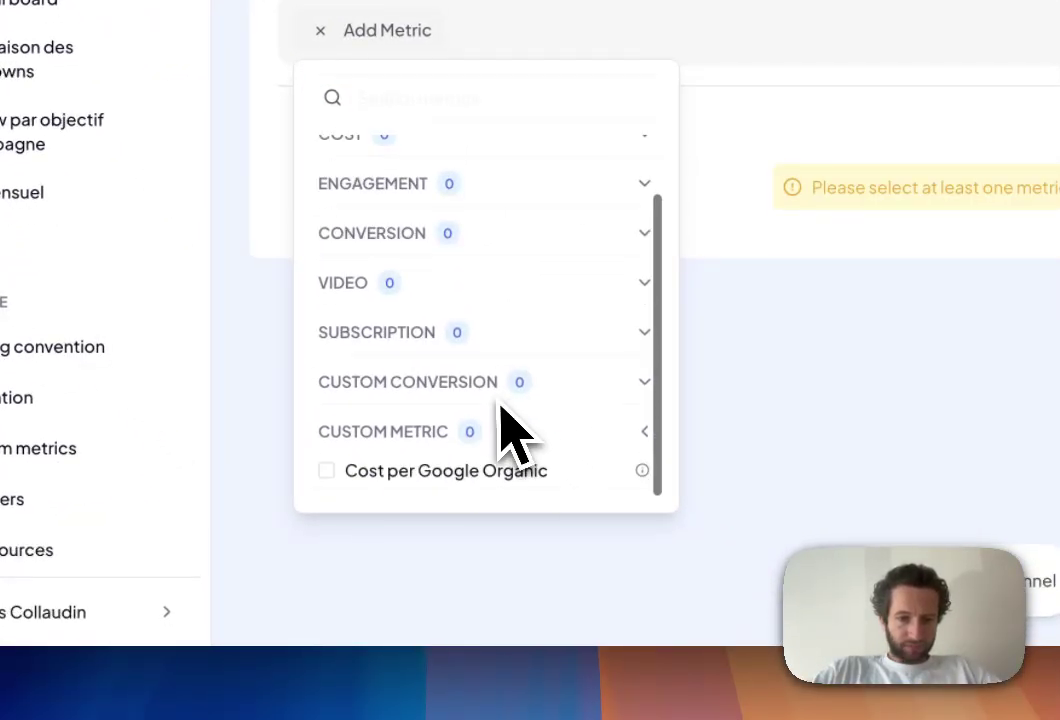
pyautogui.click(333, 472)
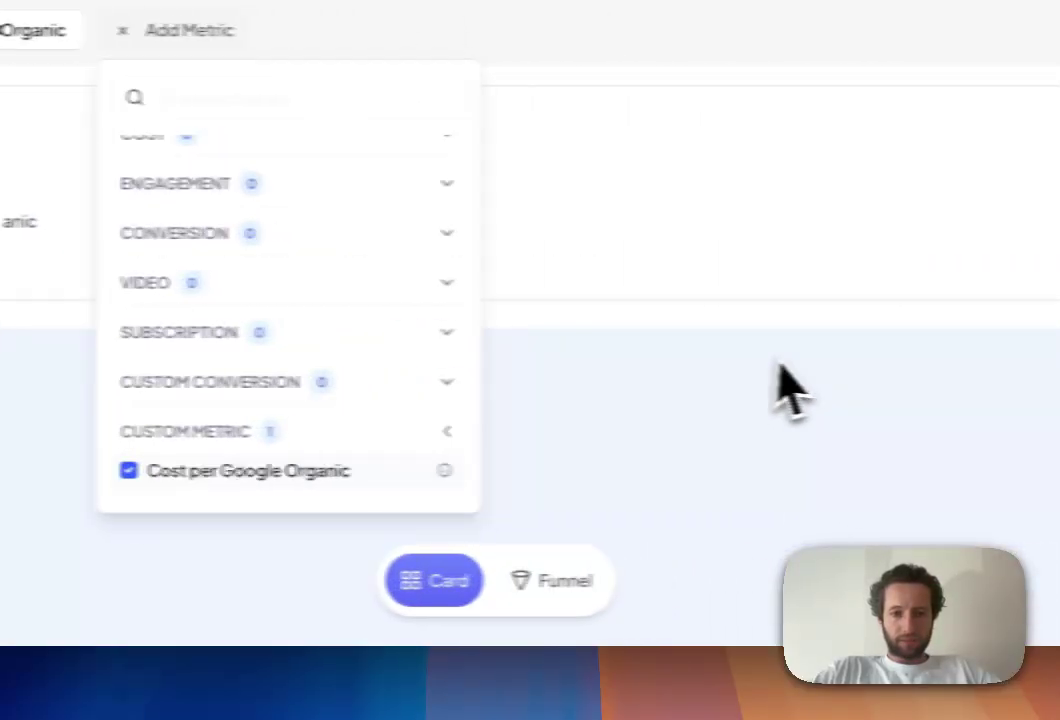
pyautogui.click(781, 362)
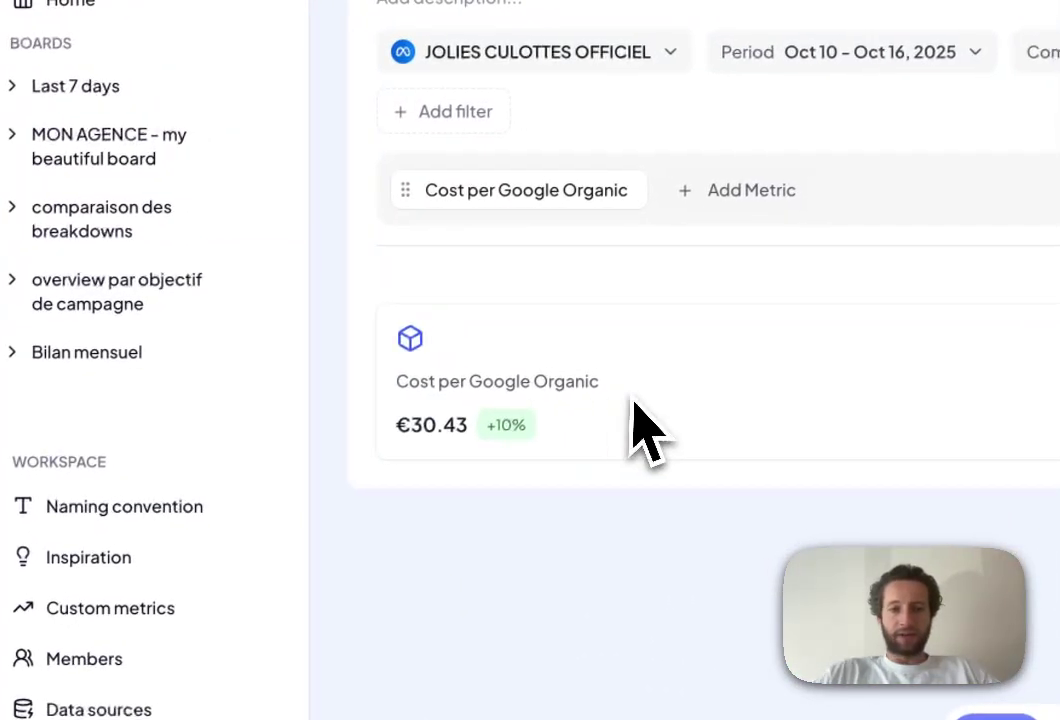